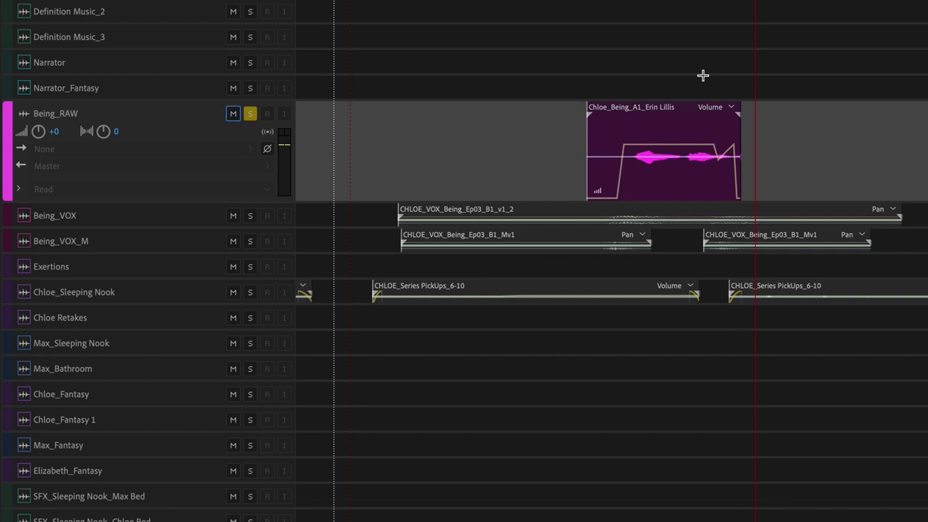
- Listen to the Being_RAW clip and to the soloed raw and adjusted Being tracks at the Ep3 marker
scroll(703, 75, up, 3)
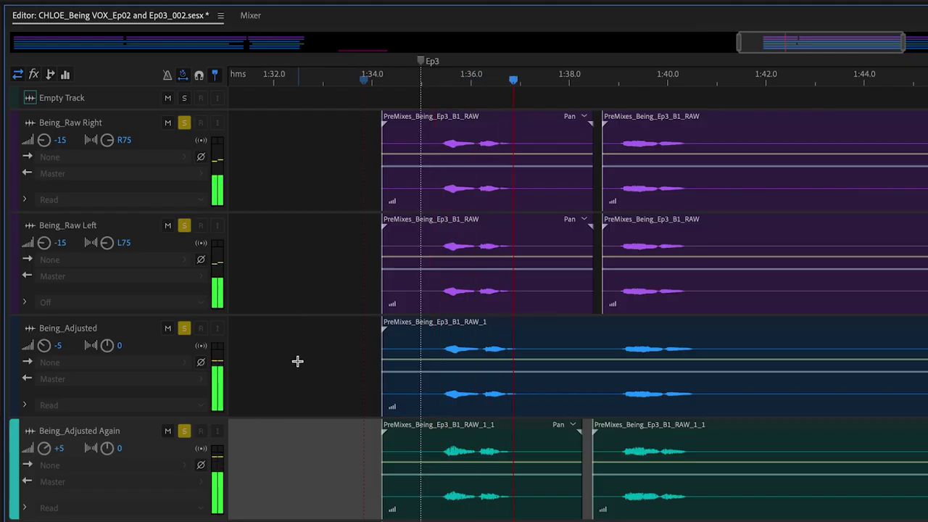
key(space)
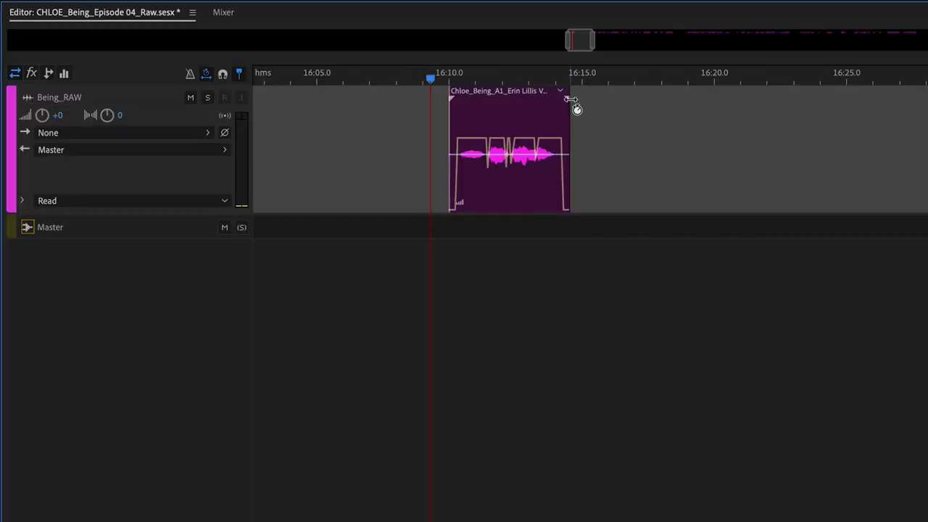
- Stretch the end of the Being_RAW clip outward to lengthen it and play it back
drag(572, 100, 596, 109)
key(space)
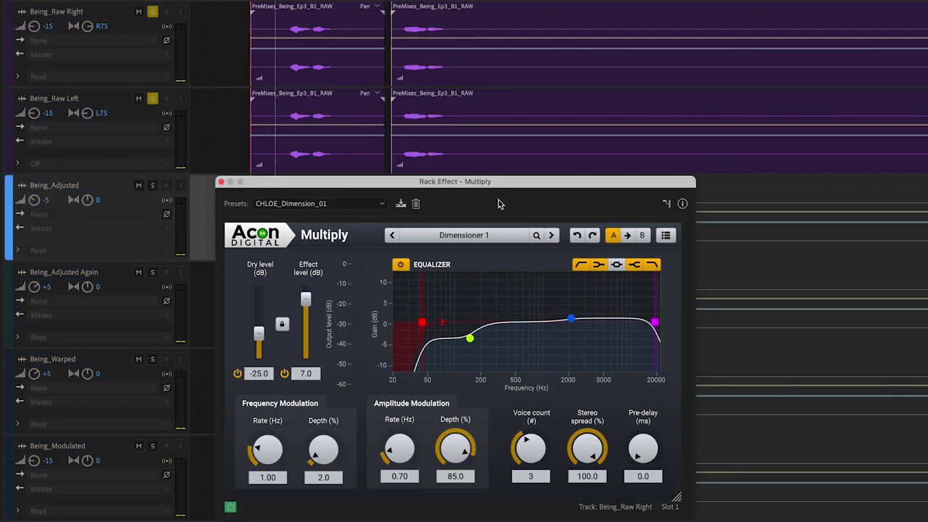
- Audition the layered Being tracks with the Multiply and MRingModulator effects open
key(space)
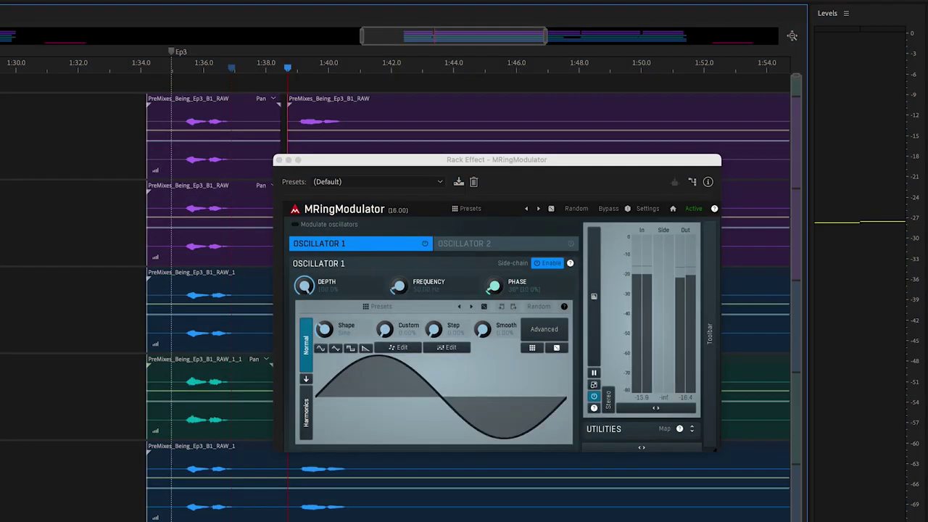
key(space)
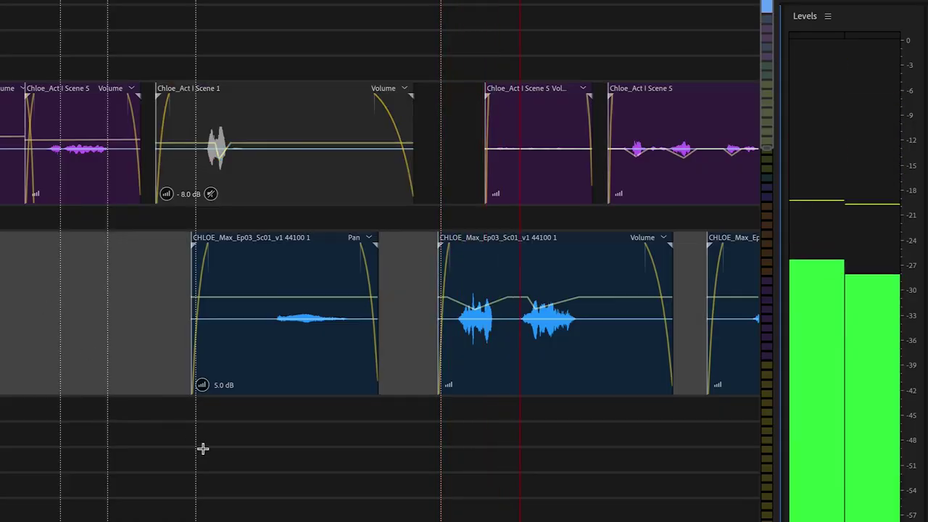
- Listen through the Chloe_Act I Scene 5 and CHLOE_Max_Ep03_Sc01 dialogue clips, following their volume envelopes and the stereo levels
scroll(218, 447, right, 5)
scroll(217, 449, right, 4)
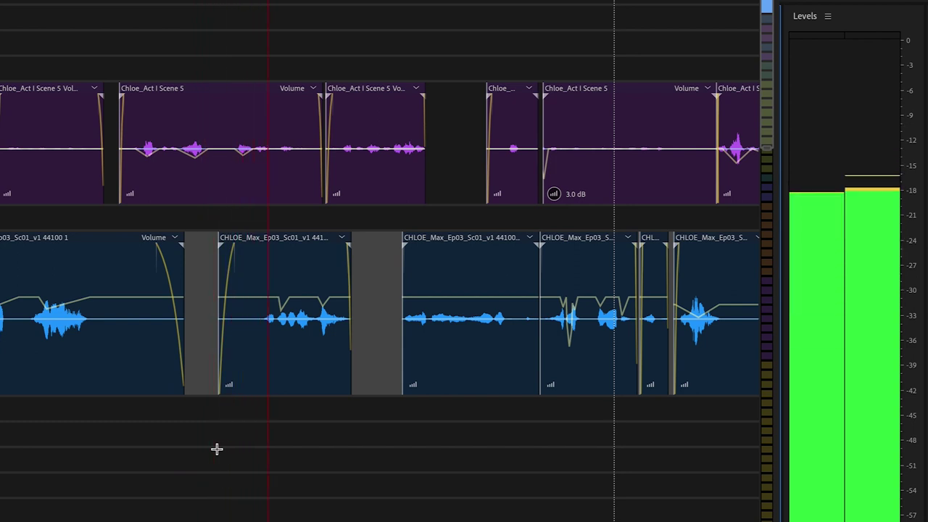
scroll(217, 449, right, 2)
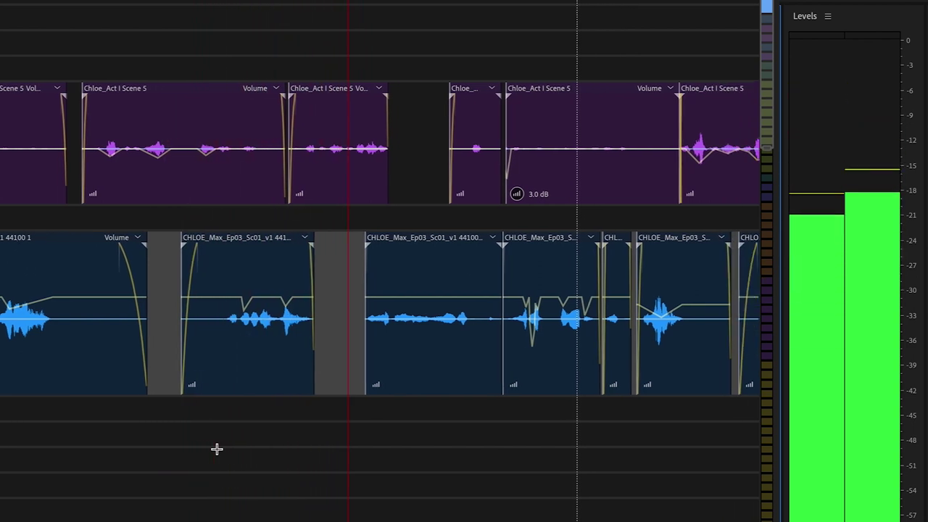
scroll(217, 448, right, 1)
scroll(217, 449, right, 5)
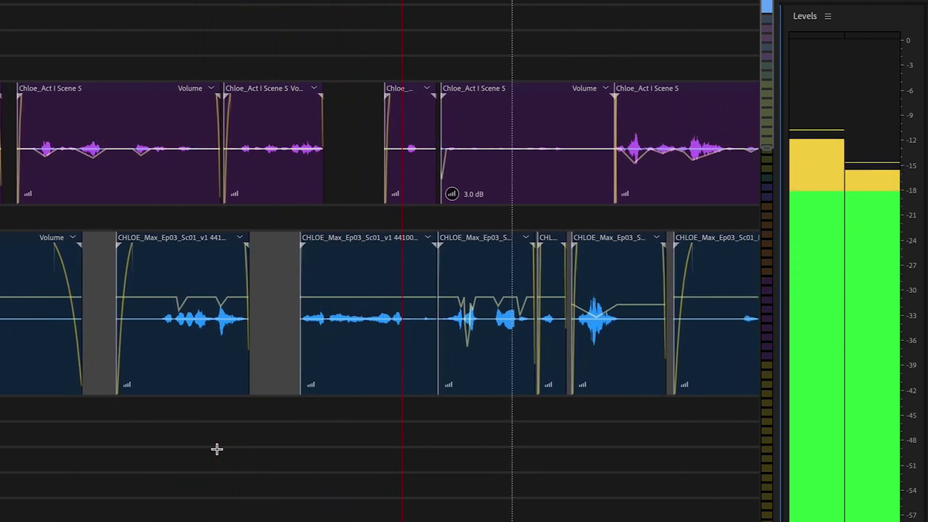
scroll(217, 449, right, 2)
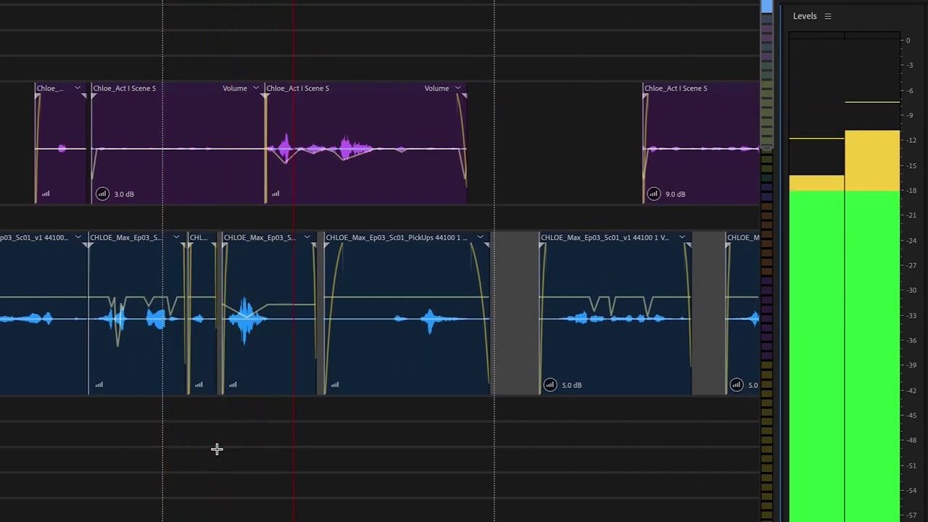
scroll(217, 448, right, 3)
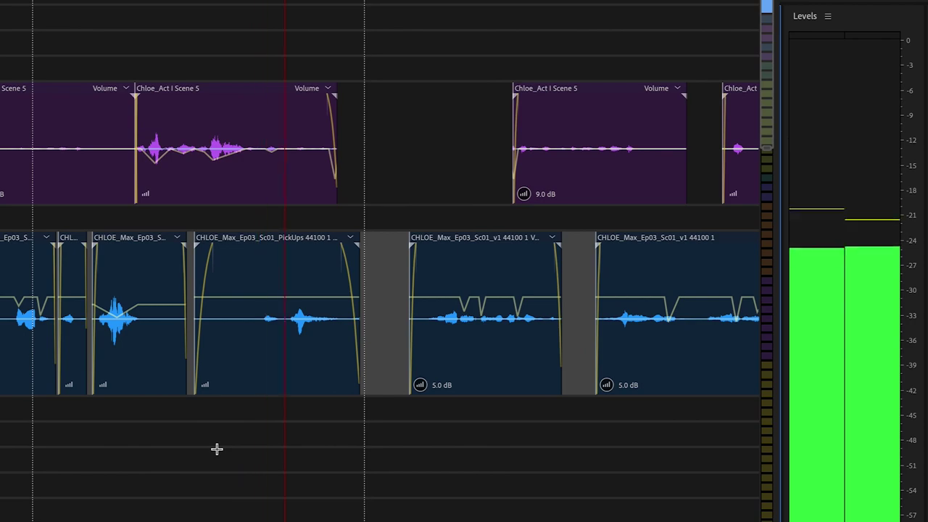
scroll(216, 449, right, 2)
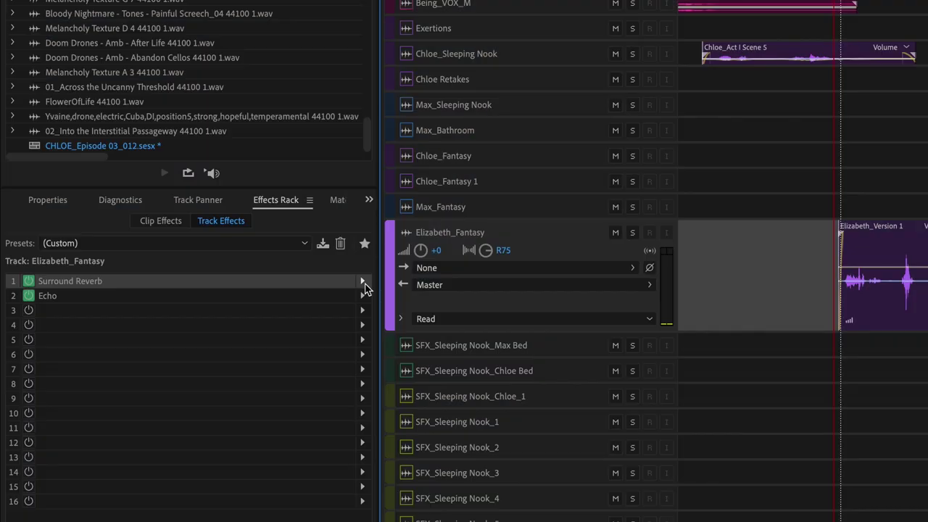
- Inspect the Surround Reverb and Echo settings on the Elizabeth_Fantasy track, closing the Echo window when done
click(364, 284)
click(419, 297)
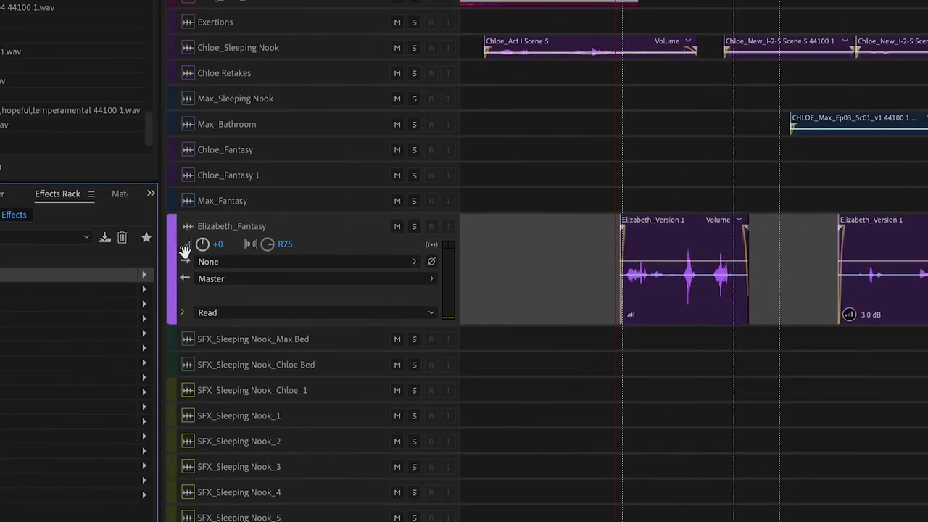
click(365, 296)
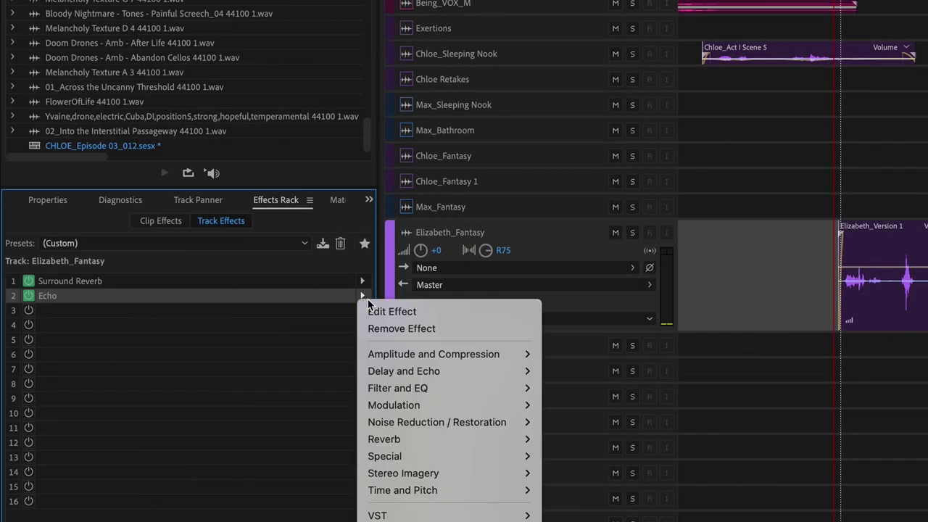
click(377, 311)
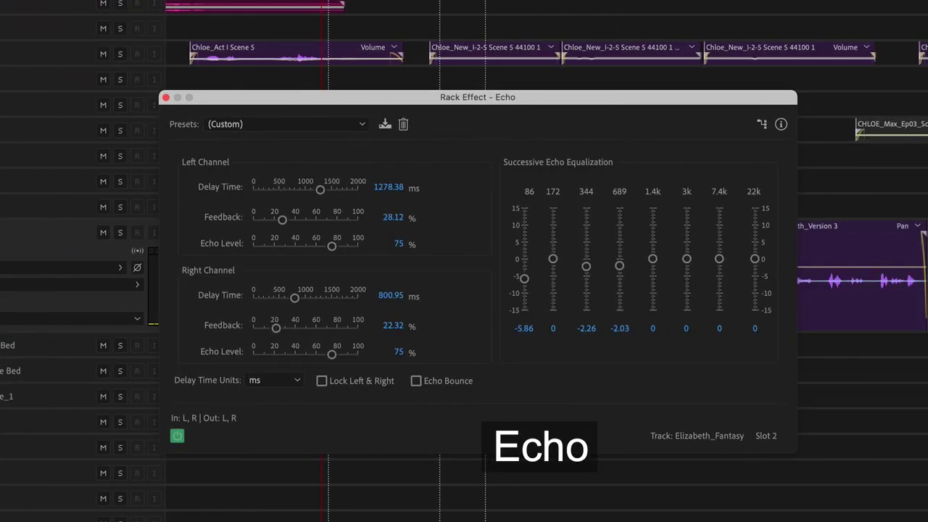
click(165, 96)
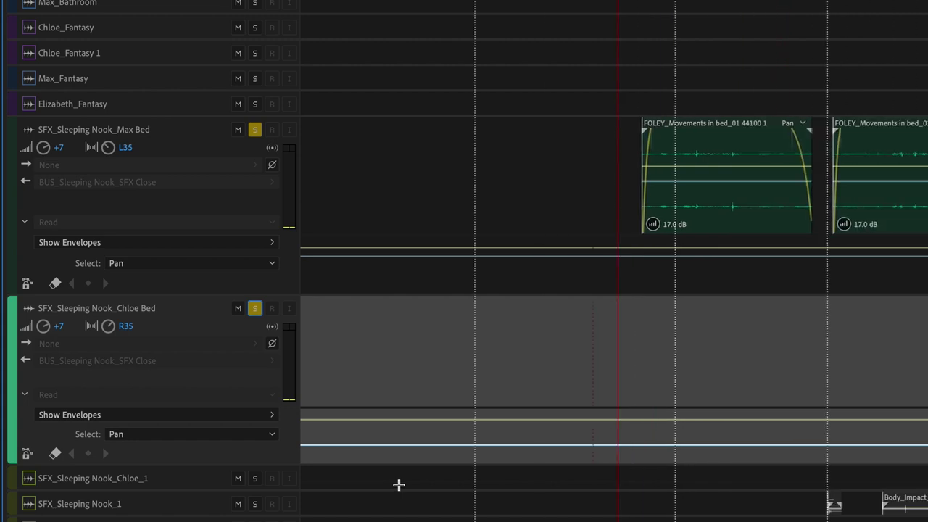
- Review the bed-movement Foley clips on the soloed SFX_Sleeping Nook_Max Bed and SFX_Sleeping Nook_Chloe Bed tracks
scroll(399, 484, right, 5)
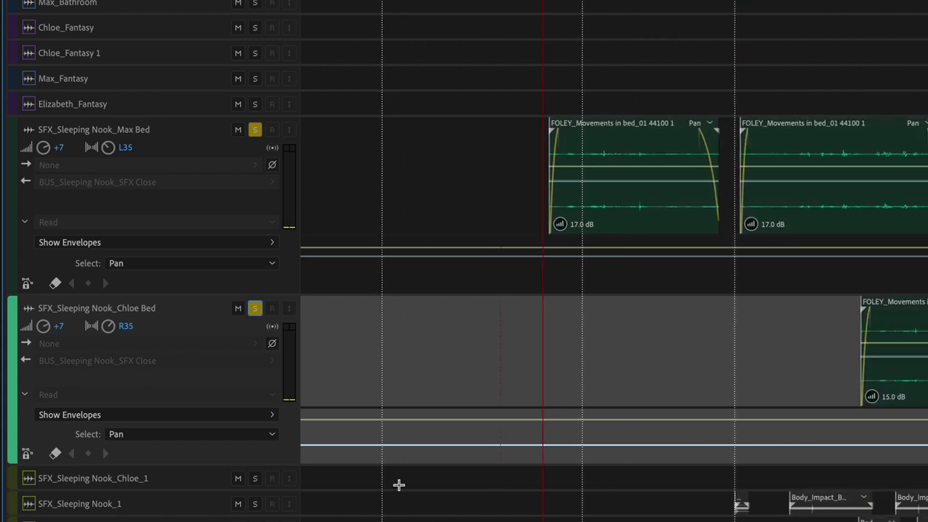
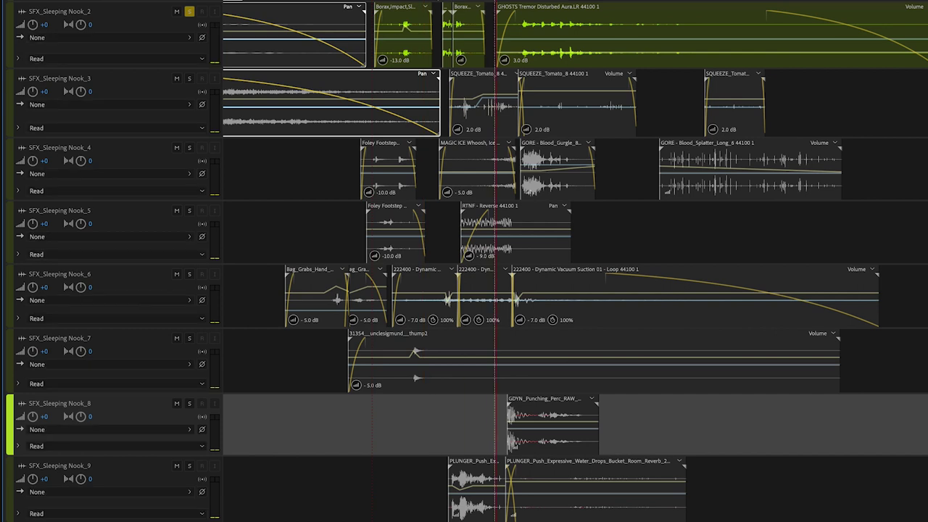
- Audition the soloed SFX_Sleeping Nook_3 track, and the soloed SFX_Sleeping Nook_6 track from just before its first Dynamic Vacuum Suction clip
click(109, 116)
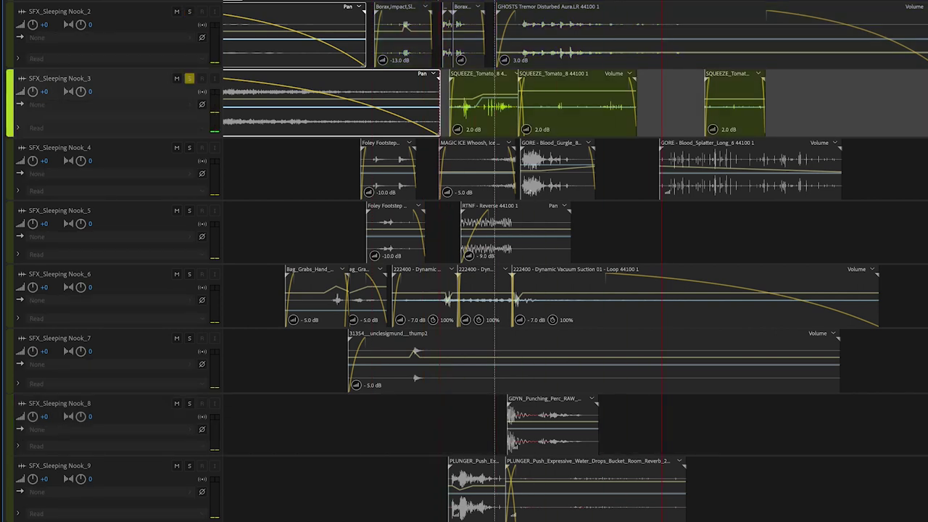
click(389, 305)
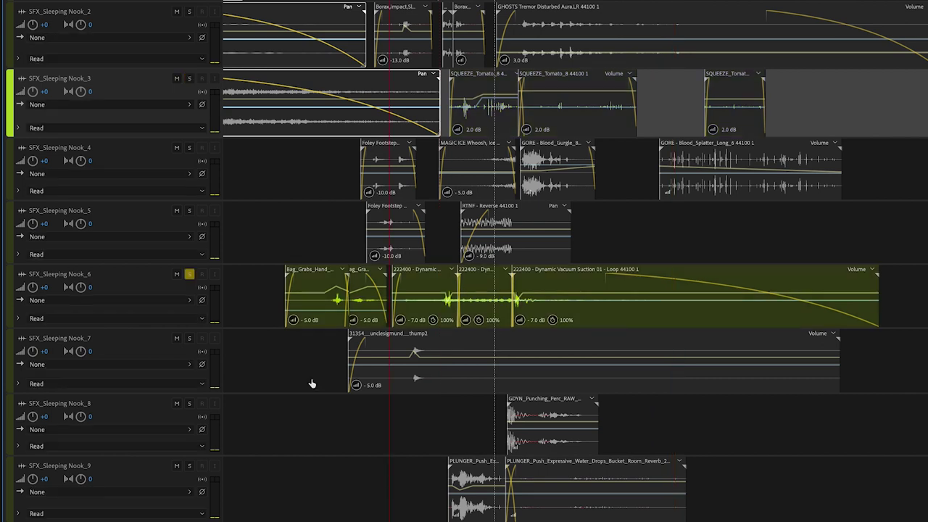
key(space)
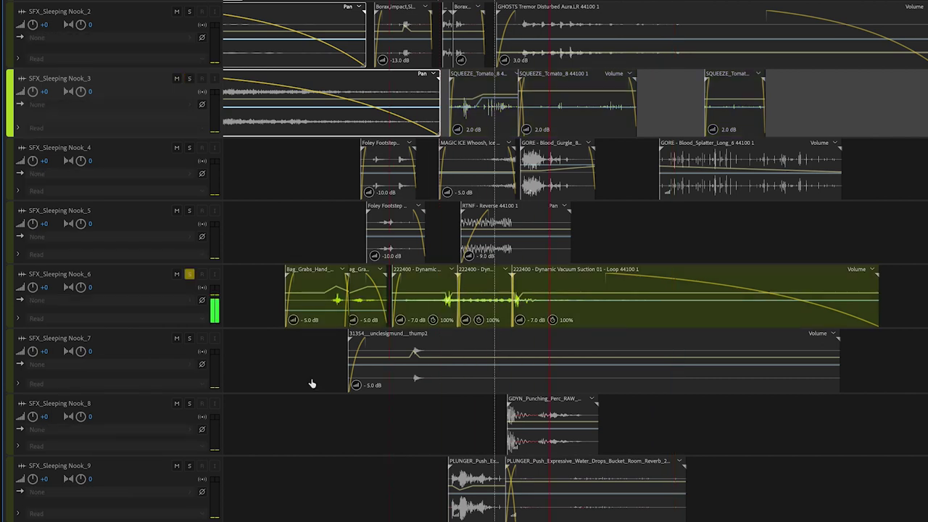
key(space)
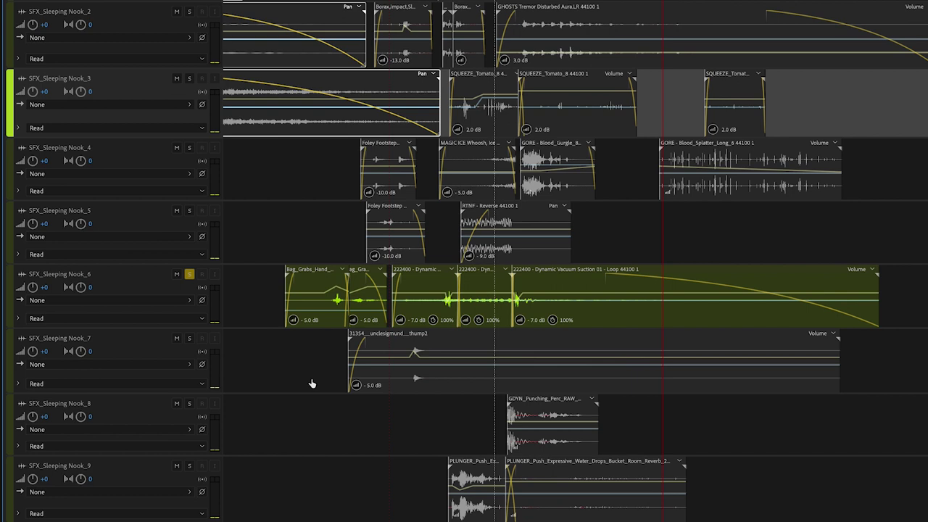
- Audition the soloed SFX_Sleeping Nook_9 track from just before its first plunger clip
click(430, 493)
key(space)
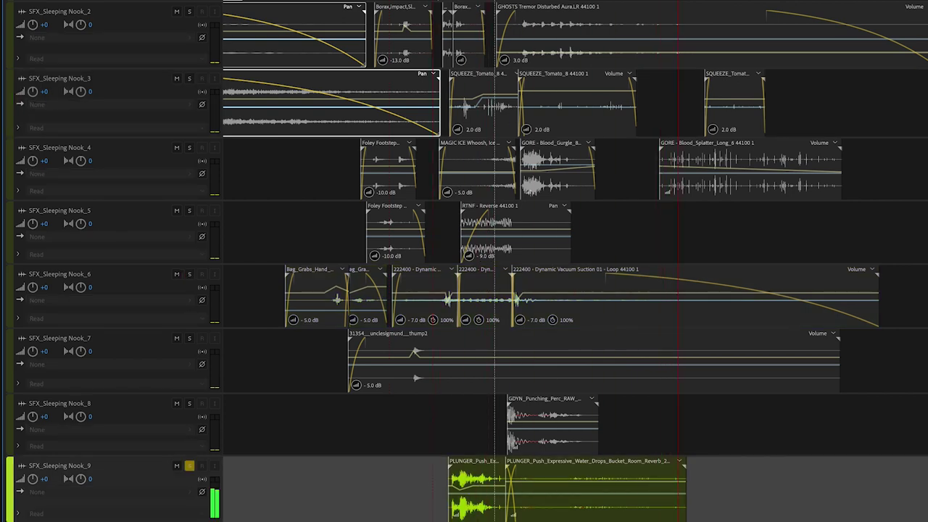
key(space)
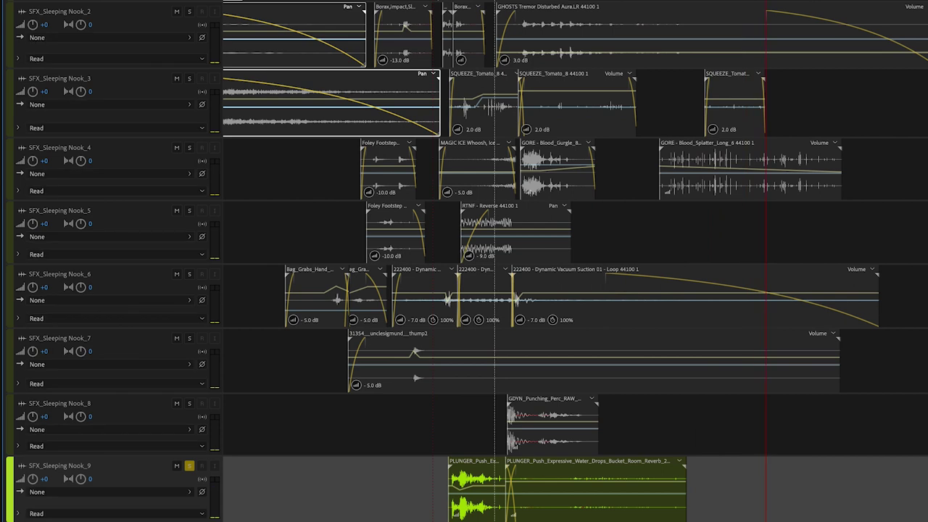
- Audition the soloed SFX_Sleeping Nook_4 track from the end of its MAGIC ICE Whoosh clip through the gore clips
click(505, 167)
key(space)
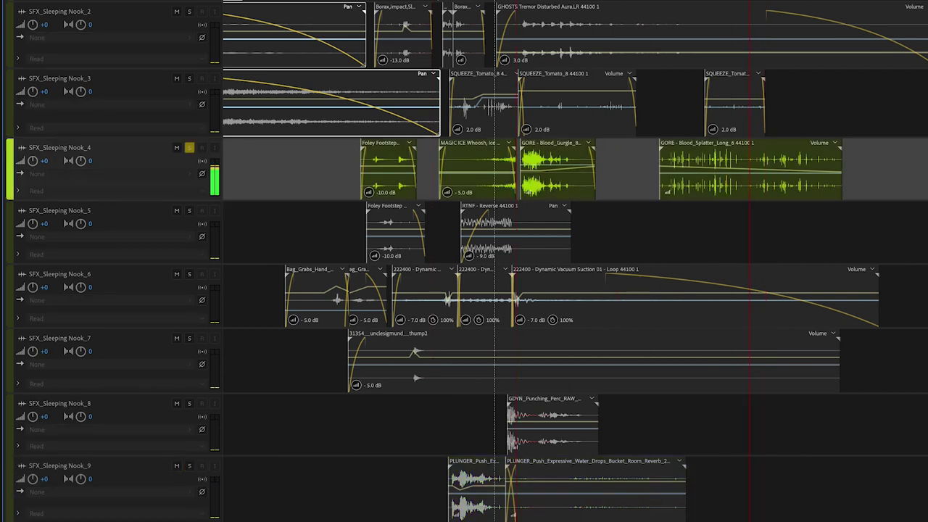
key(space)
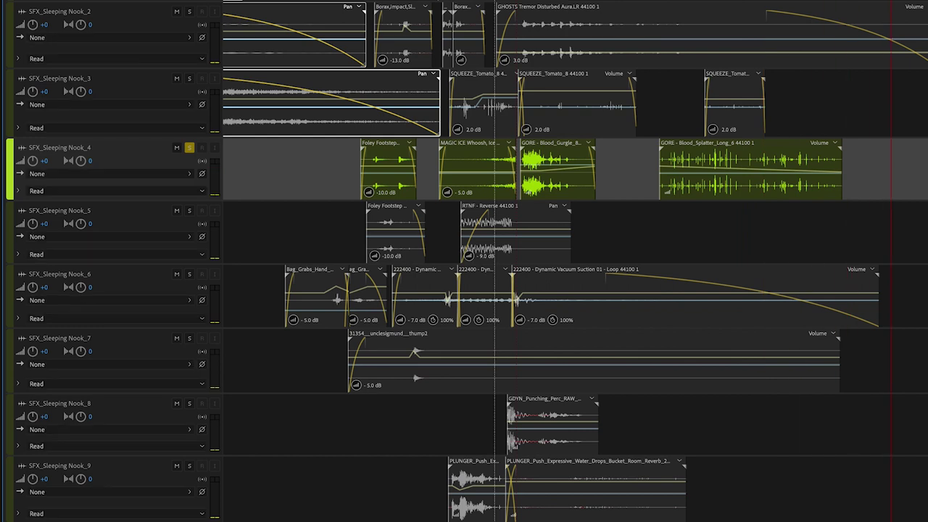
- Play all the soloed SFX_Sleeping Nook tracks together from just before the bag-grab clips
click(281, 428)
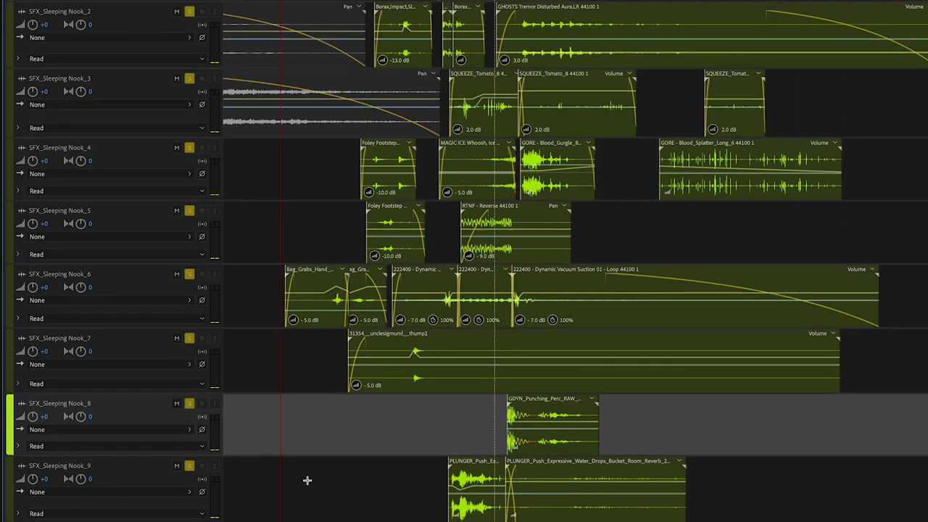
key(space)
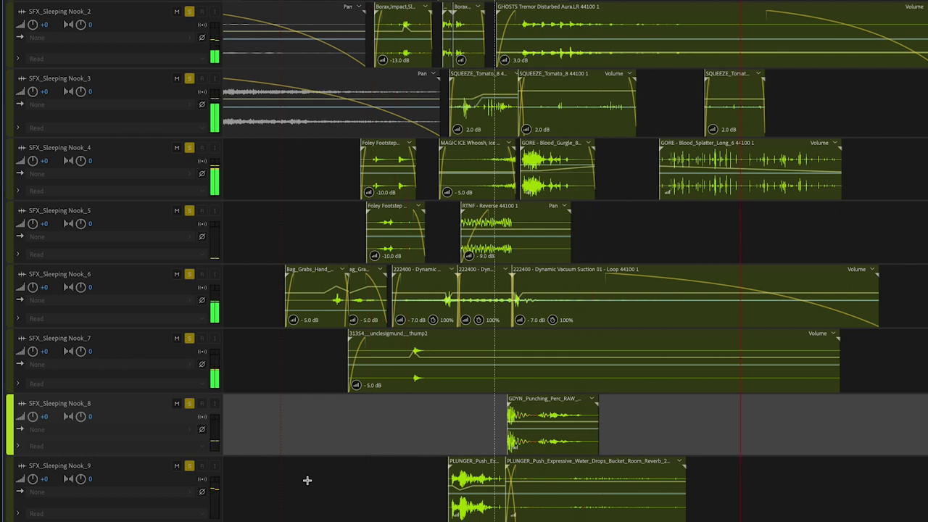
key(space)
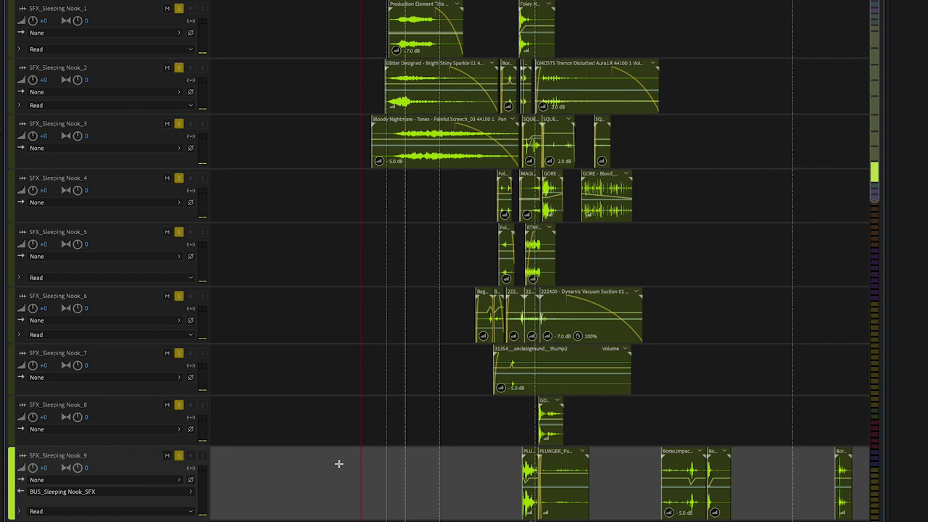
- Play the combined Sleeping Nook effects through the painful screech layers and the earthquake wood-rattle section
key(space)
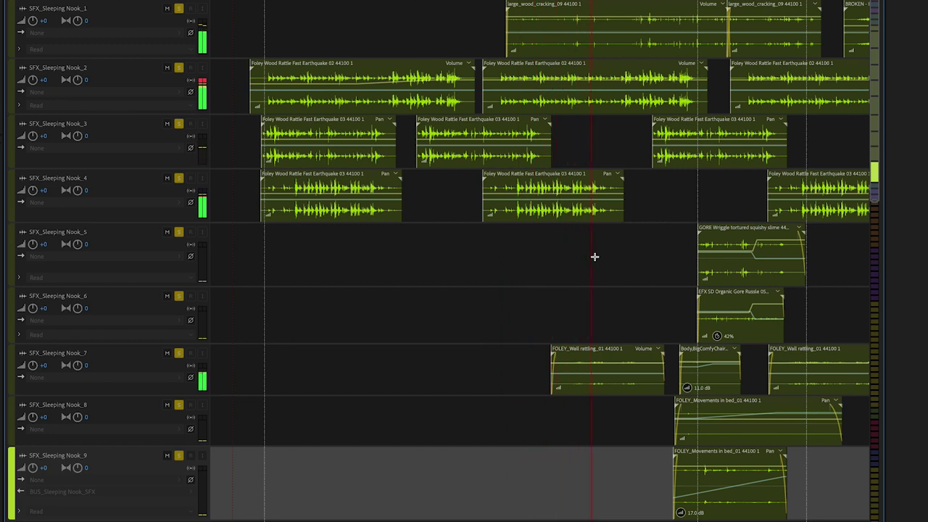
scroll(594, 257, down, 5)
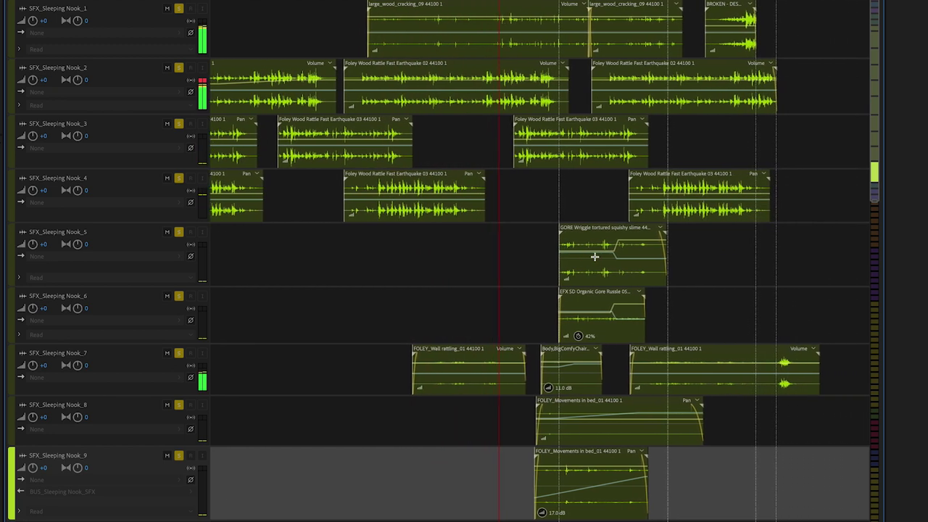
scroll(595, 256, right, 4)
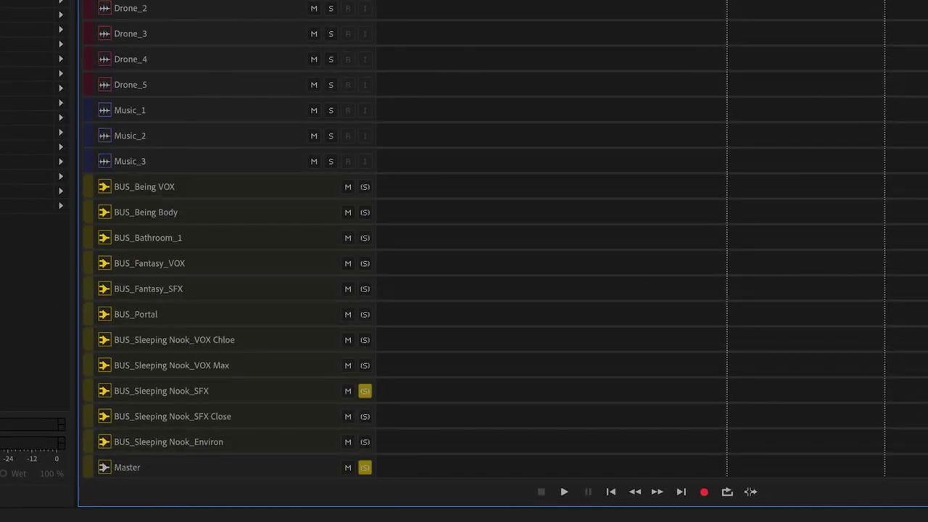
- Expand the BUS_Sleeping Nook_SFX bus track and open its Convolution Reverb settings
click(104, 395)
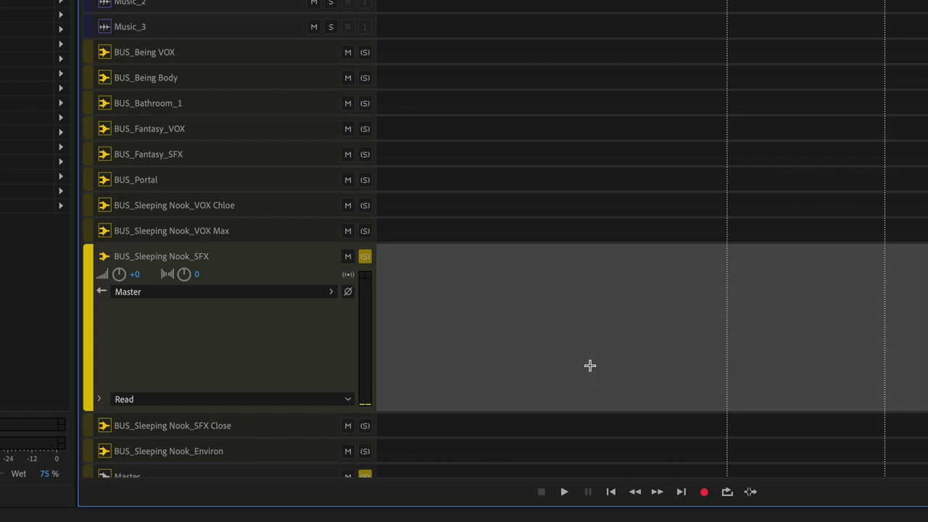
click(101, 398)
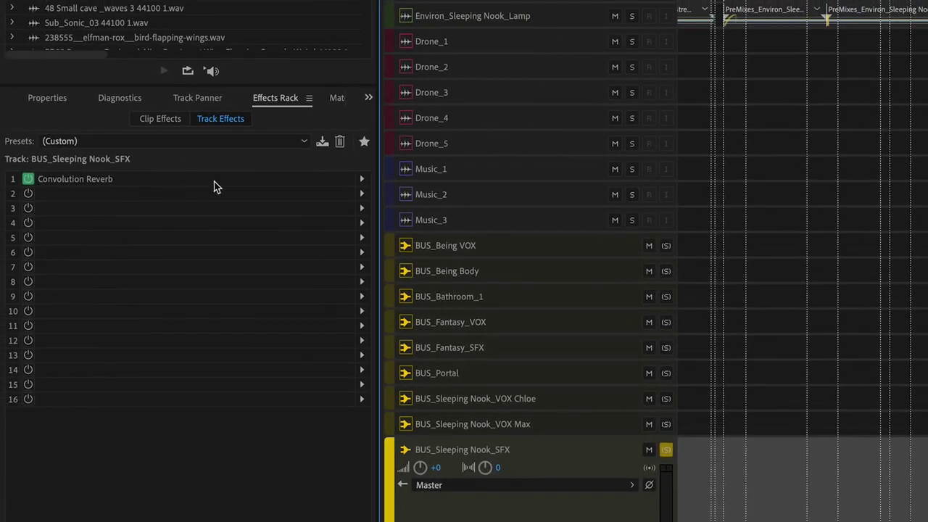
click(363, 181)
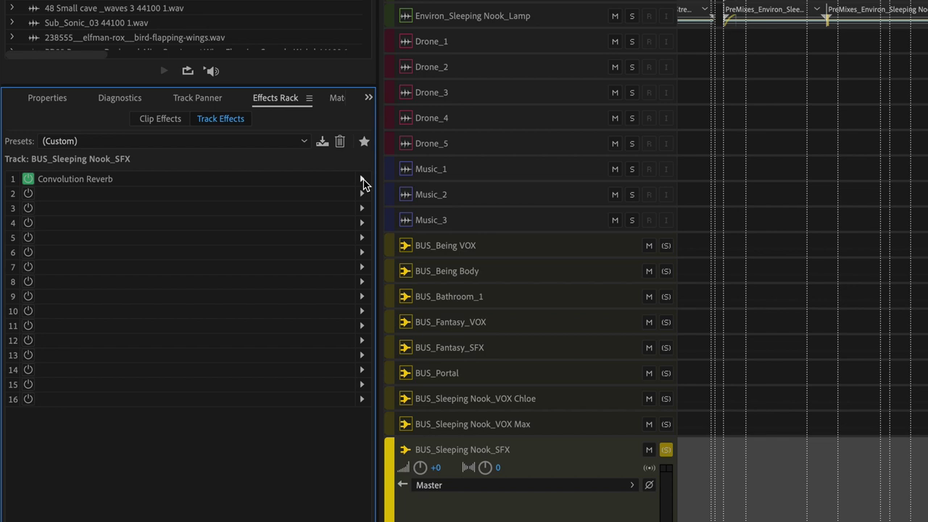
click(362, 181)
click(388, 194)
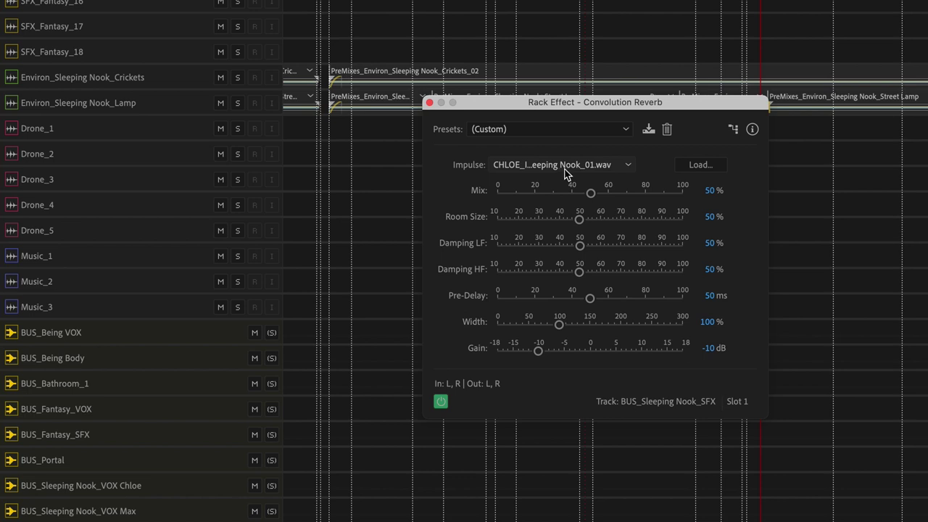
- Review the Convolution Reverb's built-in impulse choices and browse the exported Impulse Responses folder for custom WAV files
click(566, 168)
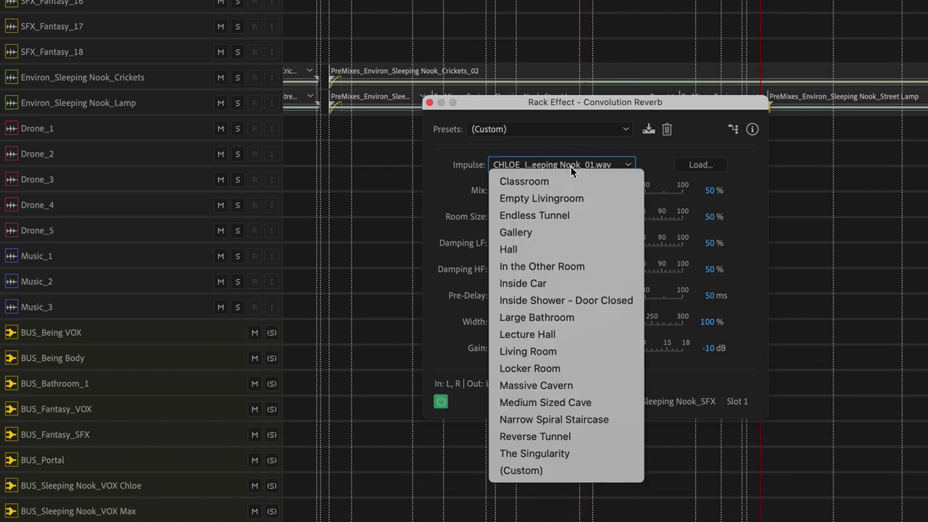
click(655, 152)
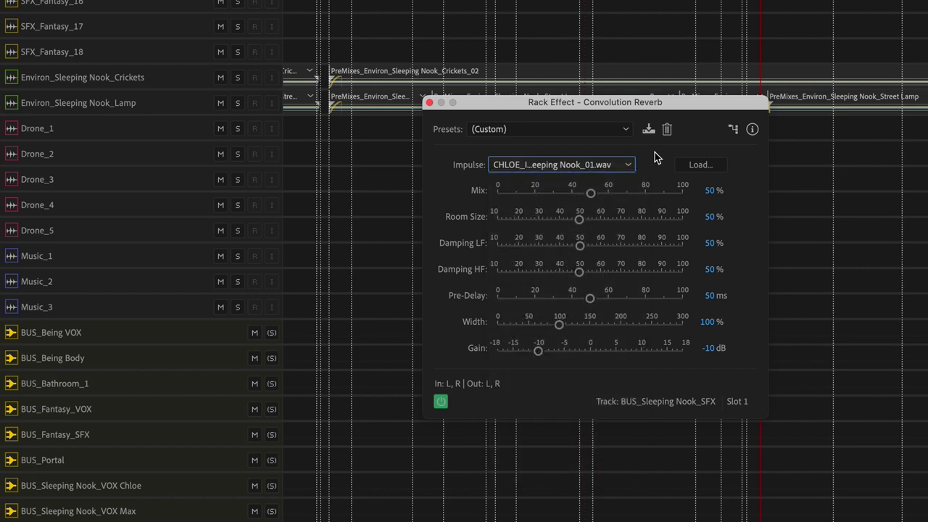
click(700, 166)
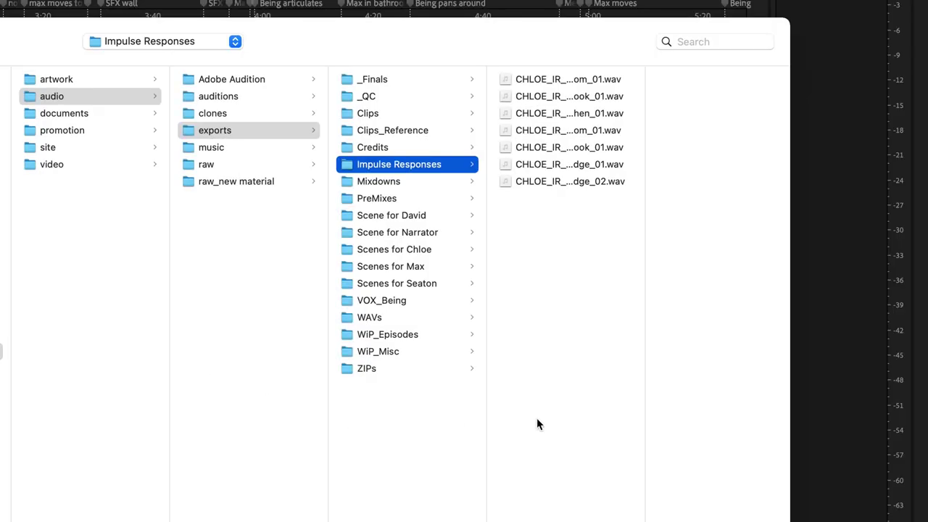
drag(646, 401, 815, 405)
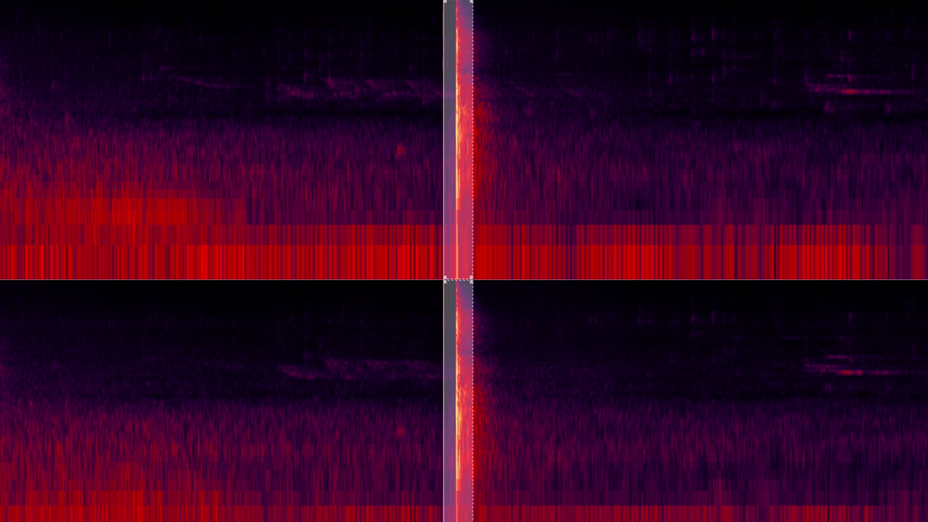
- Delete the selected burst across both channels of the recording in the spectral display
key(Delete)
- Audition the soloed SFX_Dry_1 and SFX_Bathroom tracks through the medicine foley and the Bathroom-Sink clips
key(space)
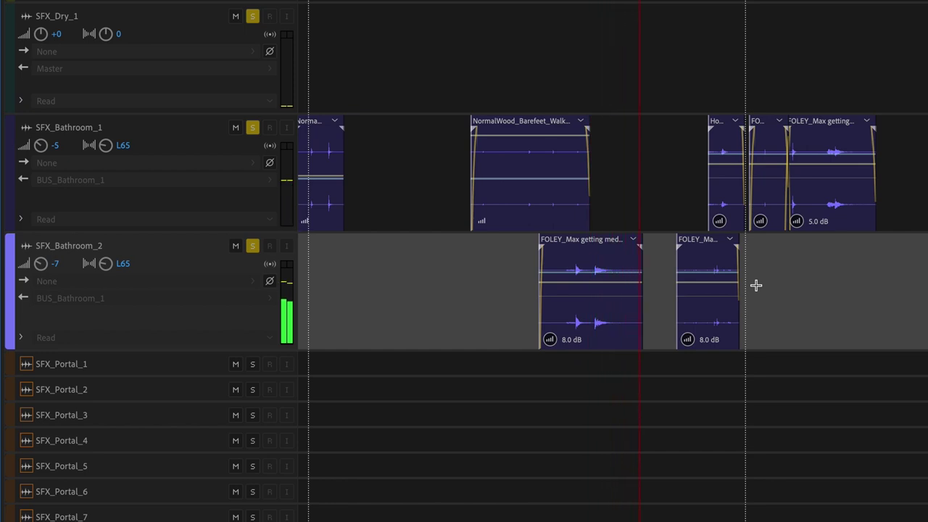
scroll(756, 285, right, 5)
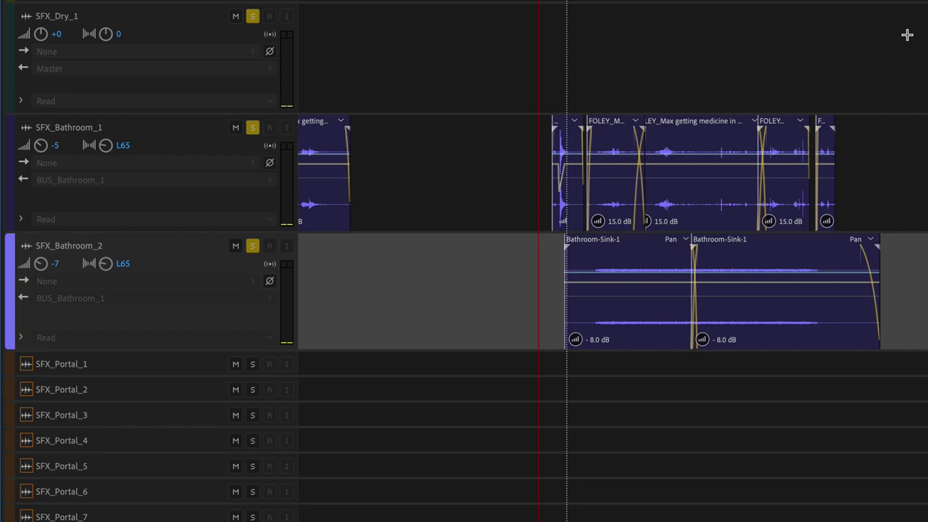
key(space)
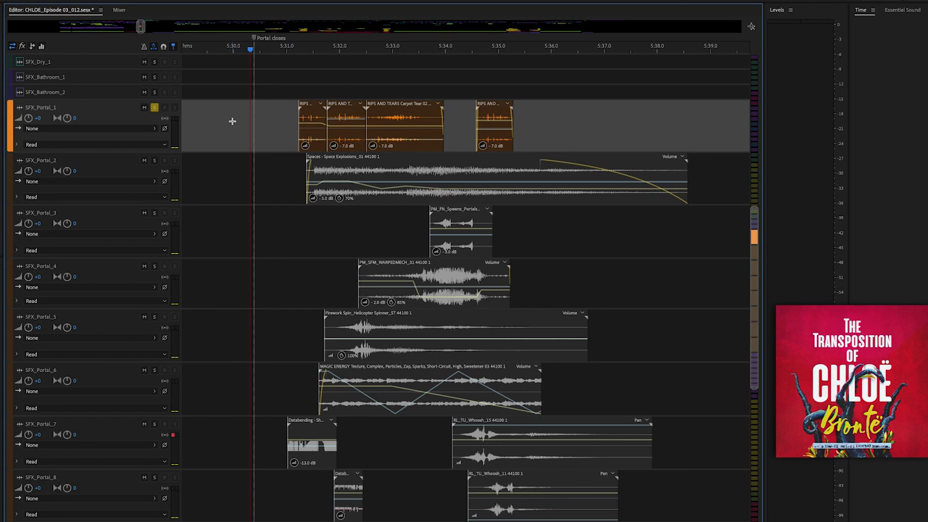
- Audition the portal-closing layers in separate solo groups: SFX_Portal_1, then SFX_Portal_2, 3 and 6, and SFX_Portal_7 and 8
key(space)
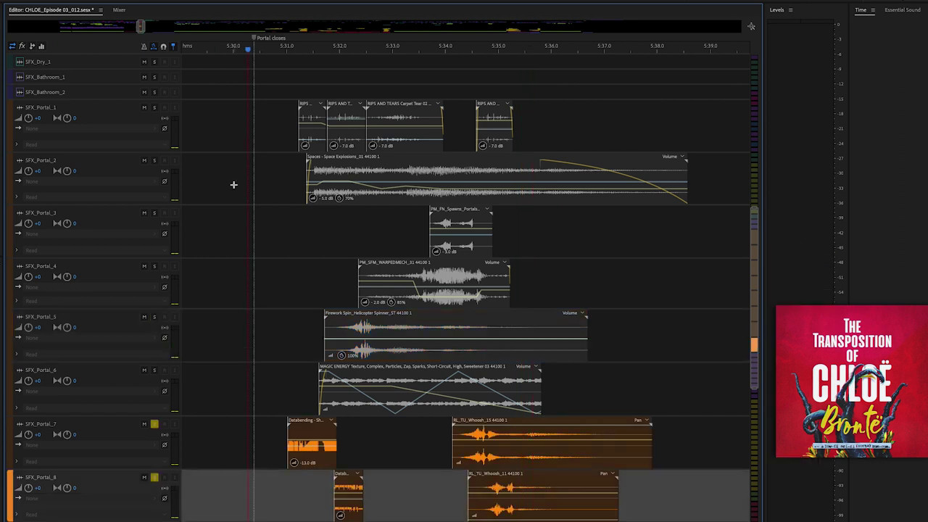
key(space)
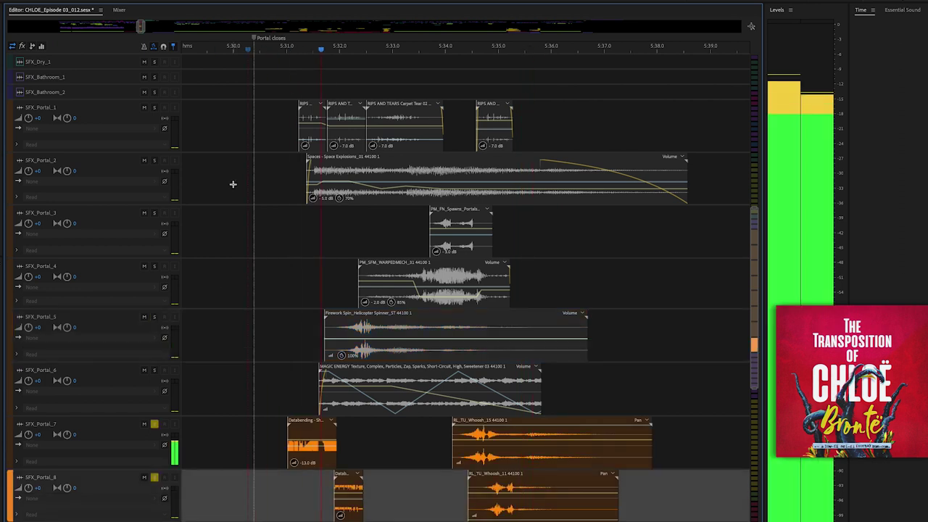
key(space)
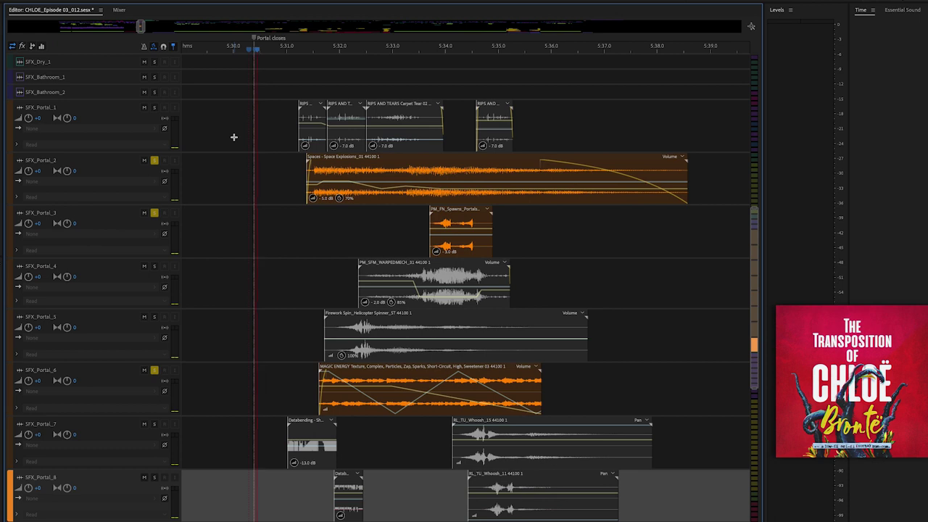
key(space)
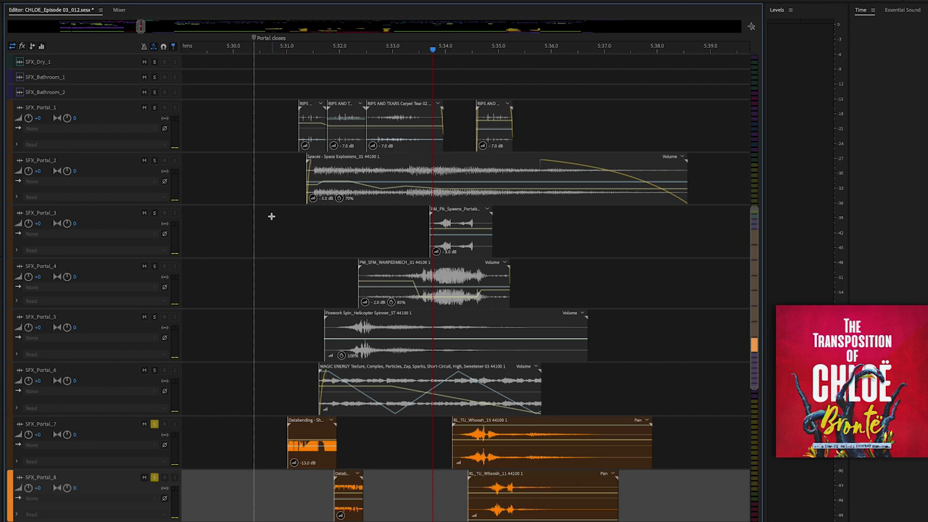
key(space)
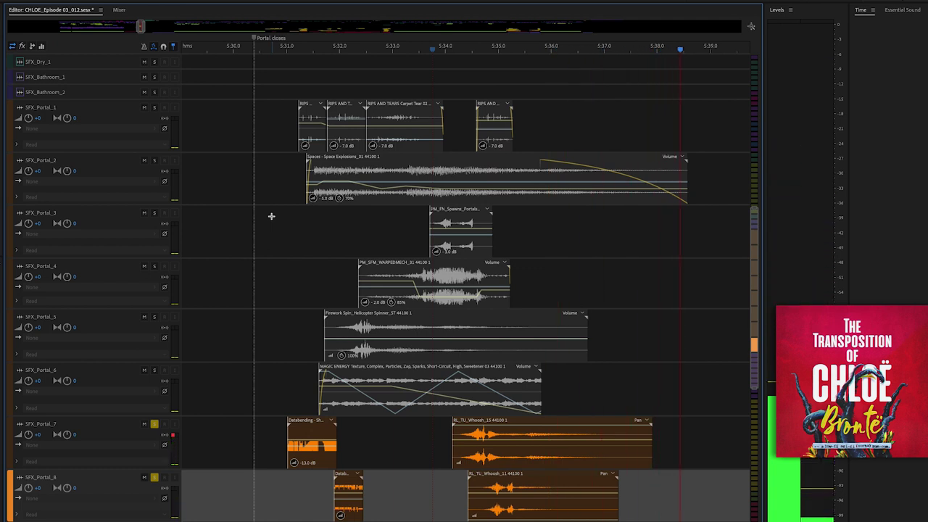
key(space)
- Play all the soloed SFX_Portal tracks together from just before the Portal closes marker
click(229, 136)
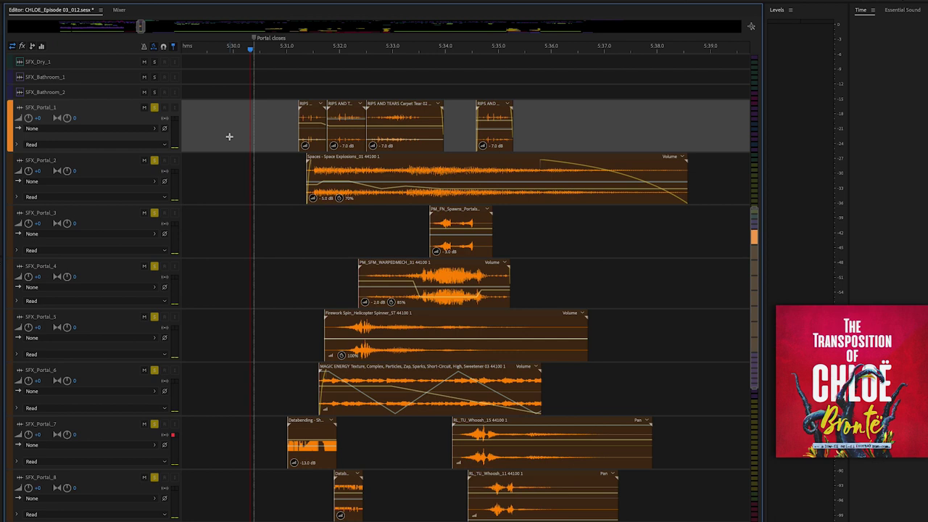
key(space)
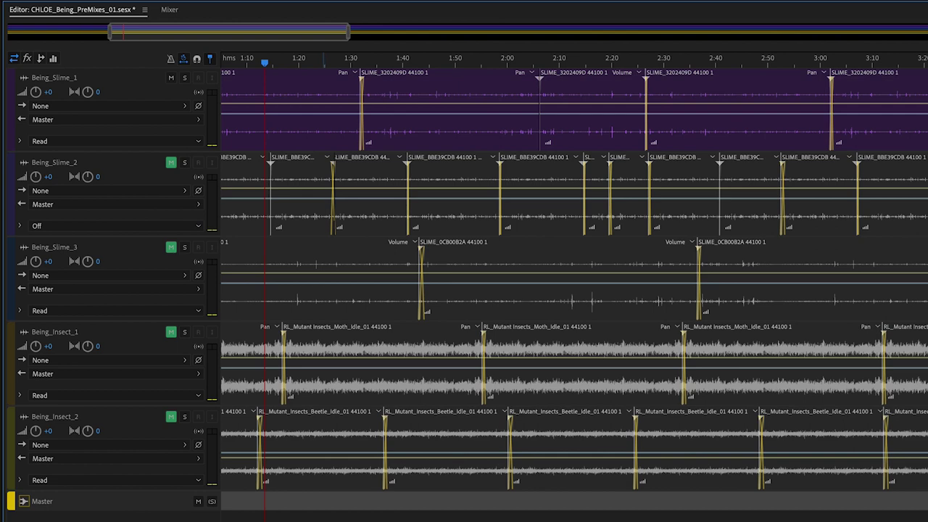
- Play the creature pre-mix session and unmute Being_Slime_2, Being_Slime_3, Being_Insect_1 and Being_Insect_2 one after another
key(space)
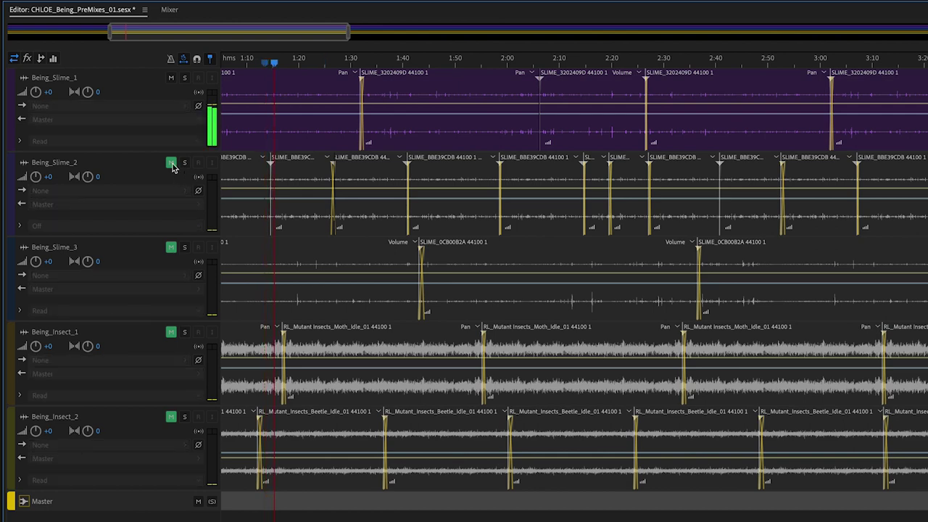
click(172, 164)
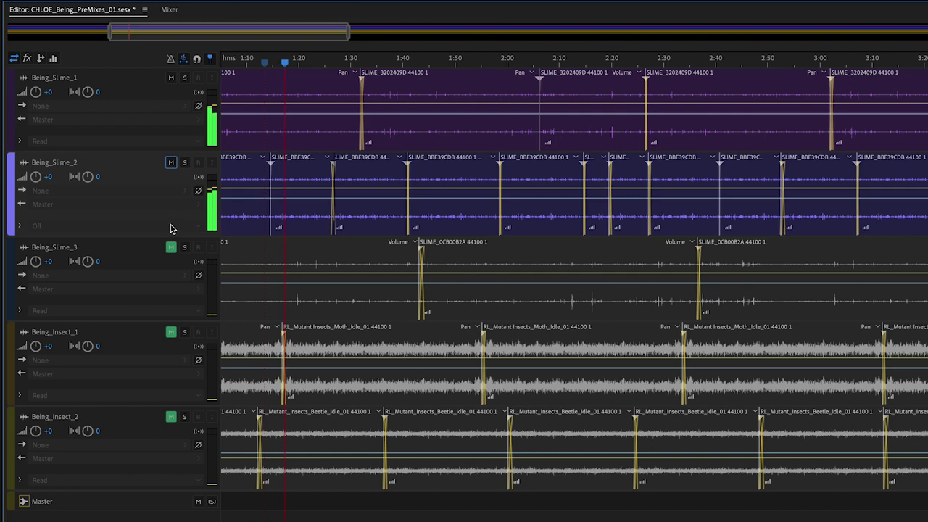
click(171, 249)
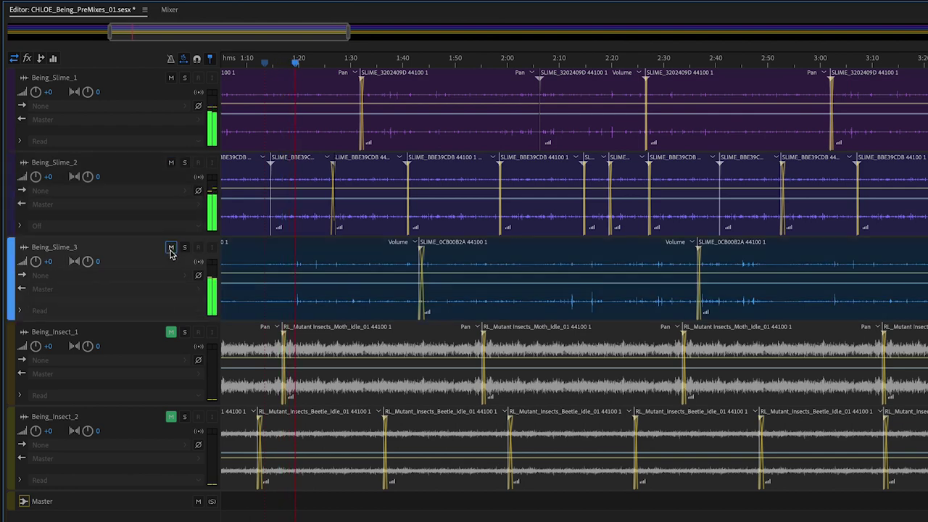
click(171, 333)
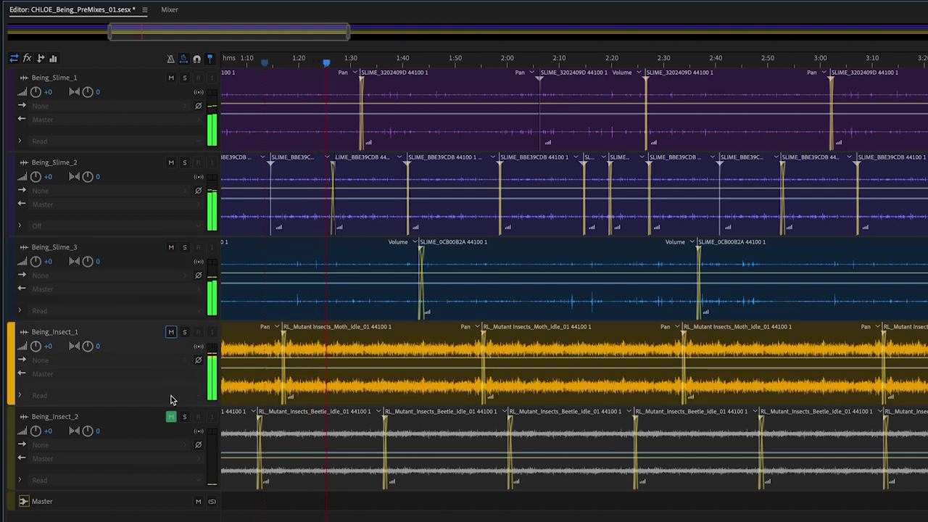
click(171, 417)
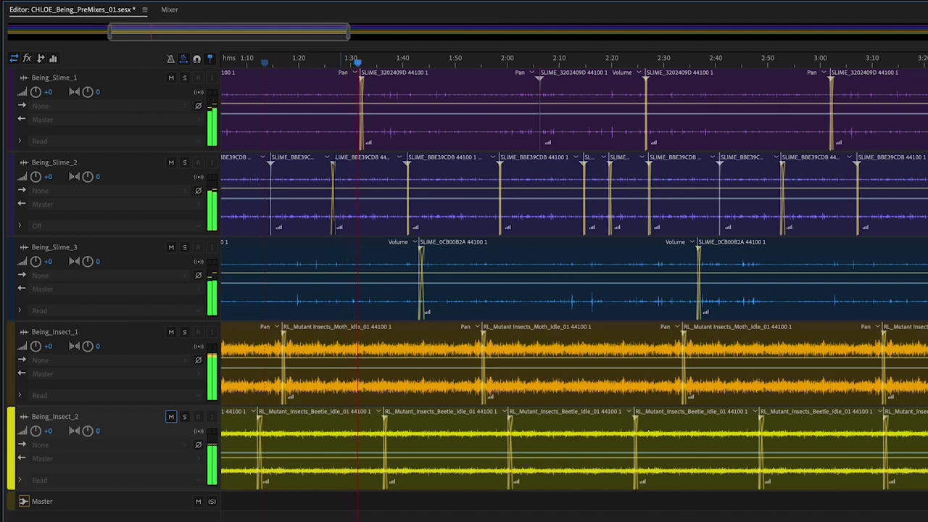
- In the CHLOE_Episode 03_012 session, play the soloed SFX_Being body layers and the soloed Chloe_Sleeping Nook dialogue
key(space)
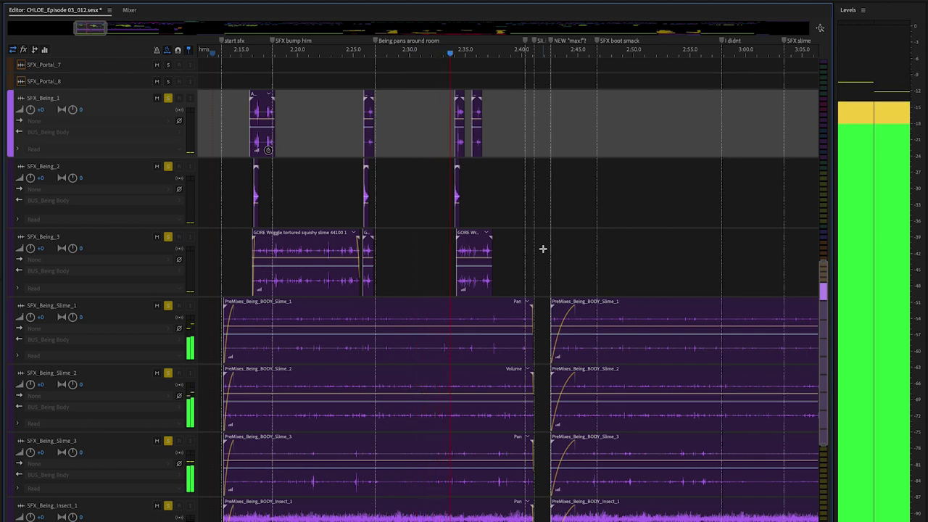
scroll(542, 248, down, 3)
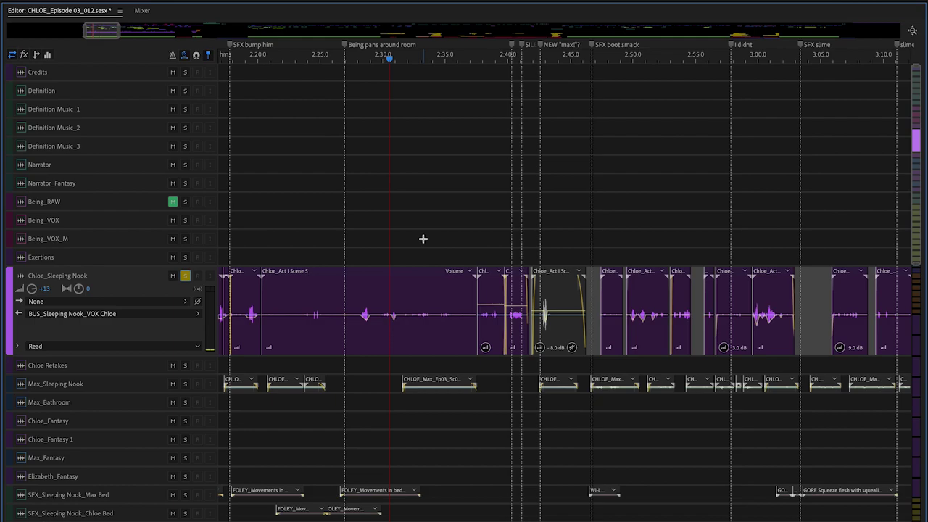
key(space)
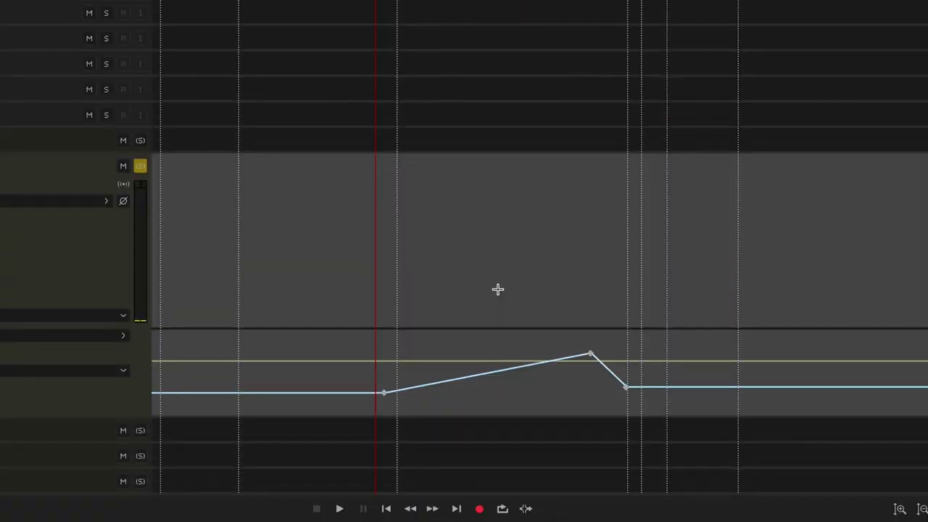
- Examine the pan automation keyframes on the soloed BUS_Being Body track and play the section containing them
scroll(497, 290, left, 5)
scroll(498, 290, up, 1)
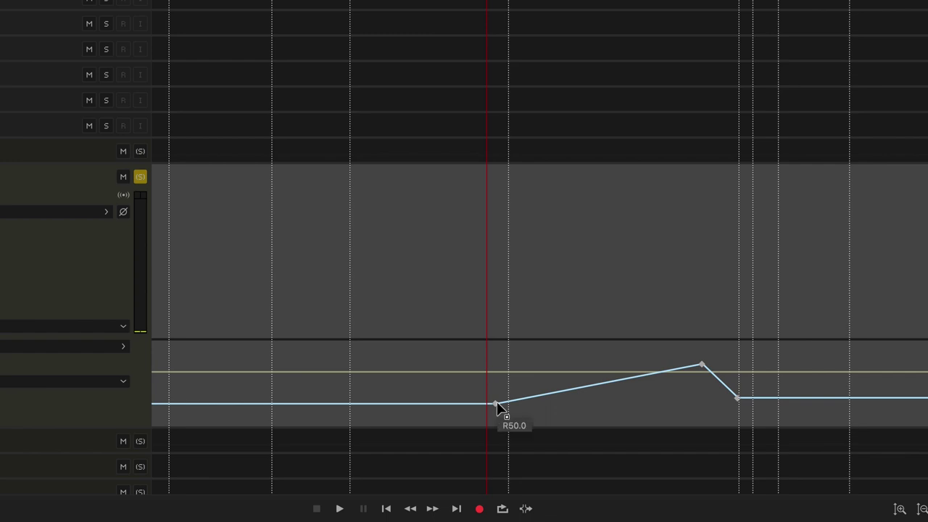
scroll(836, 377, right, 10)
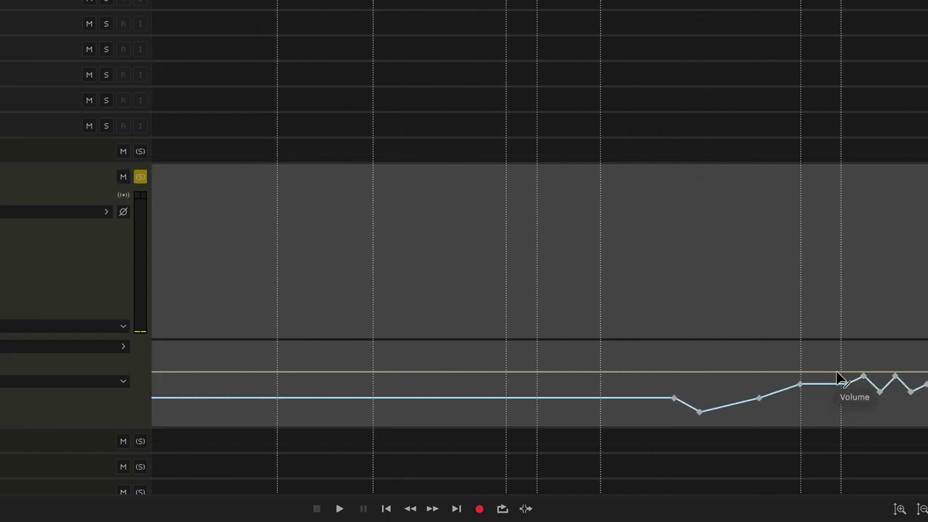
scroll(835, 378, right, 8)
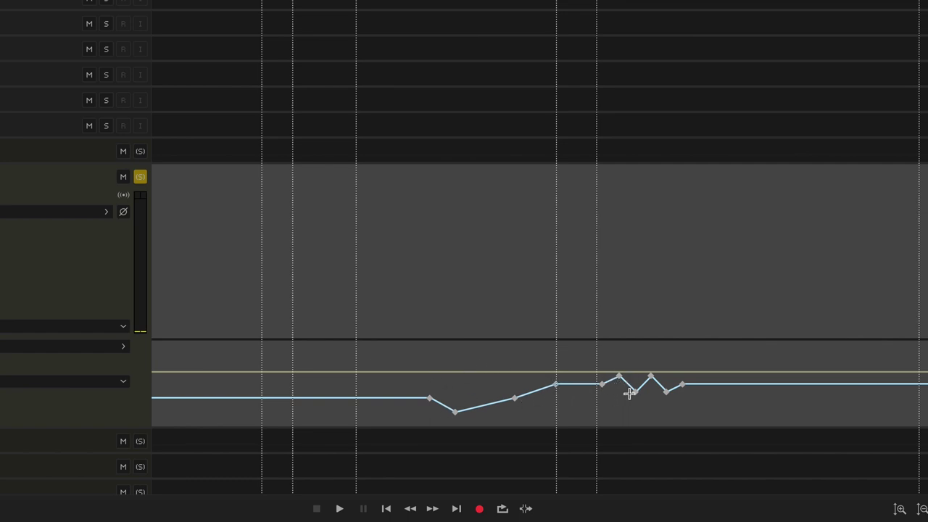
key(space)
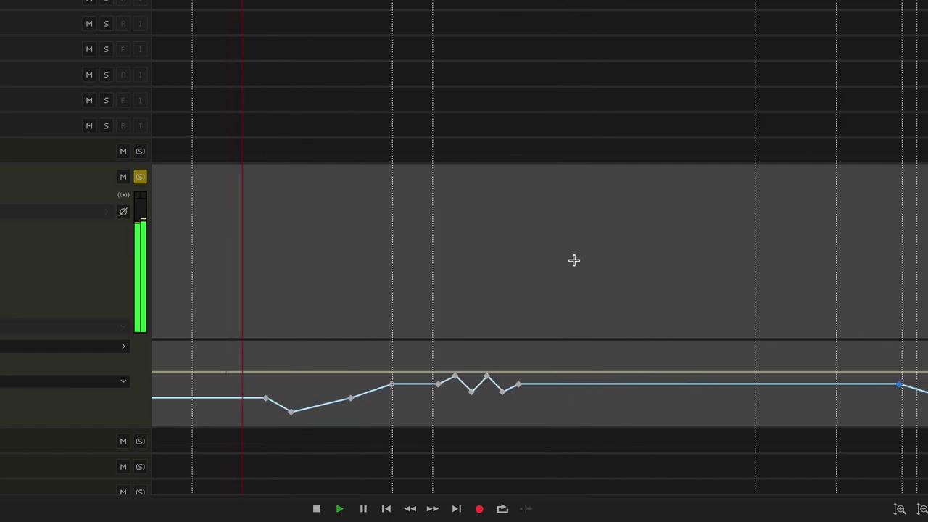